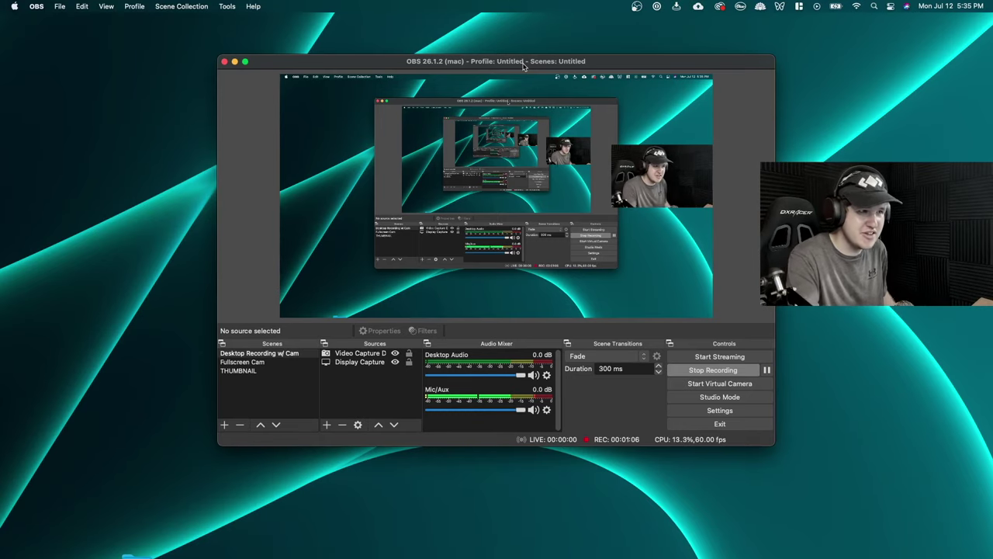
Step: Nudge the OBS Studio window slightly by its title bar
{"action": "mouse_move", "coordinate": [523, 67]}
{"action": "left_mouse_down"}
{"action": "mouse_move", "coordinate": [487, 83]}
{"action": "mouse_move", "coordinate": [517, 73]}
{"action": "left_mouse_up"}
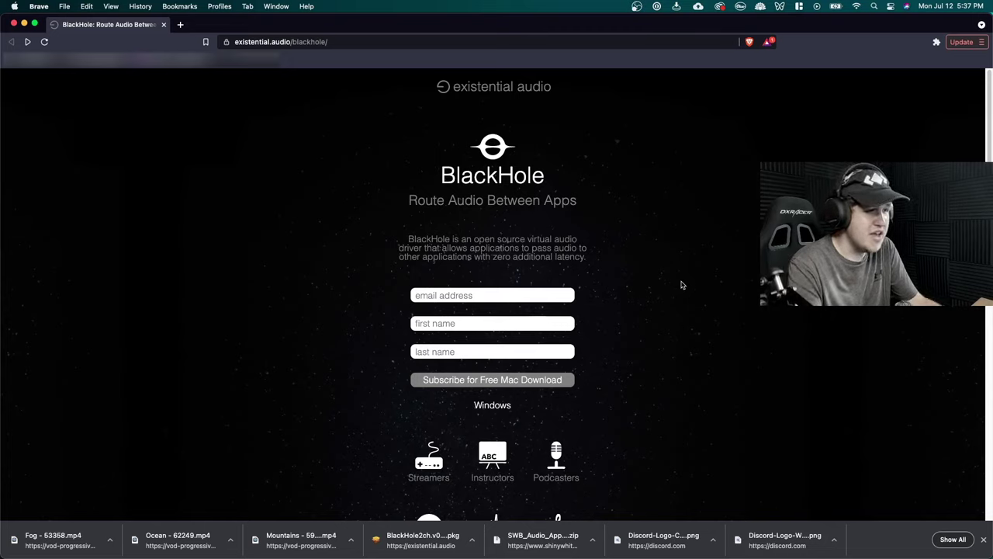
Step: Click into the BlackHole sign-up form's email and first-name fields, then abandon the form unfilled
{"action": "left_click", "coordinate": [489, 296]}
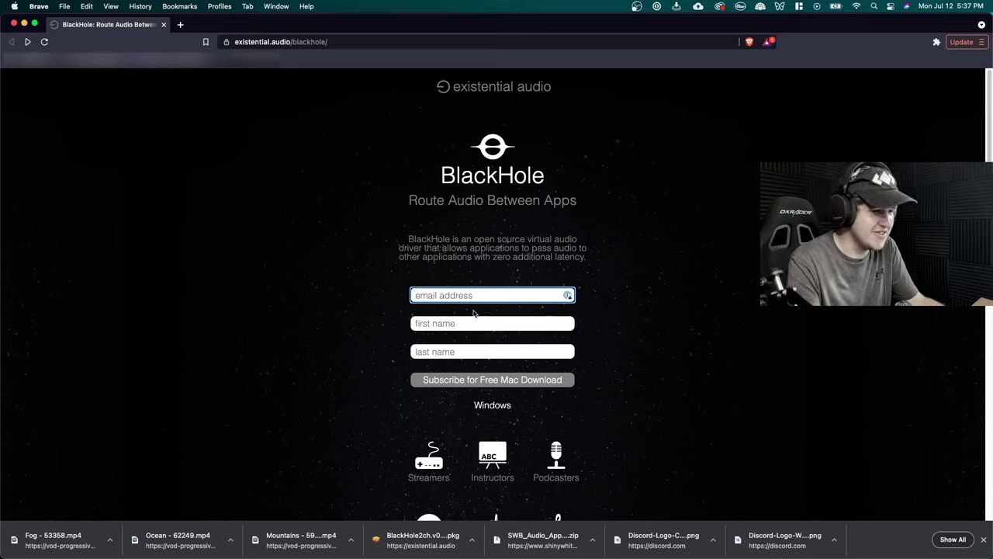
{"action": "left_click", "coordinate": [470, 321]}
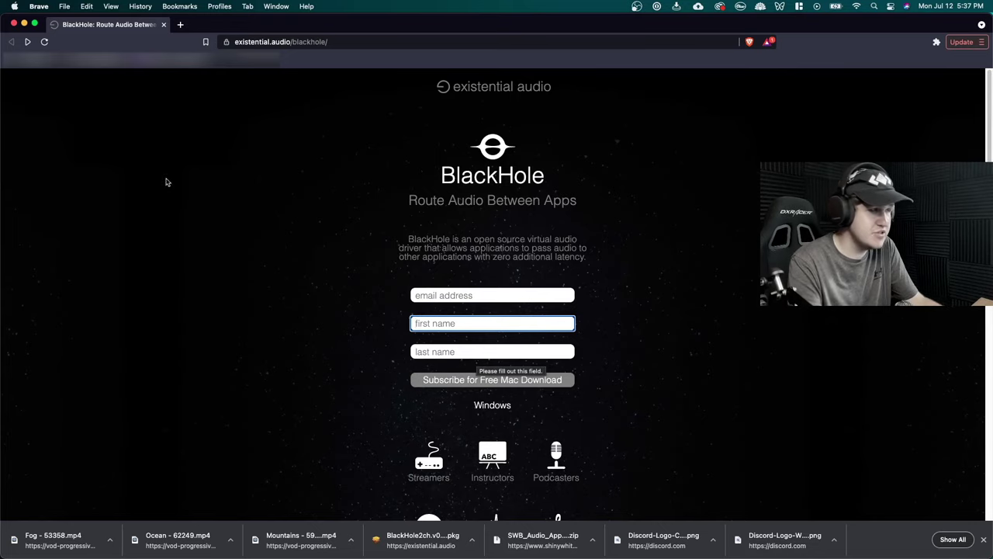
{"action": "left_click", "coordinate": [12, 44]}
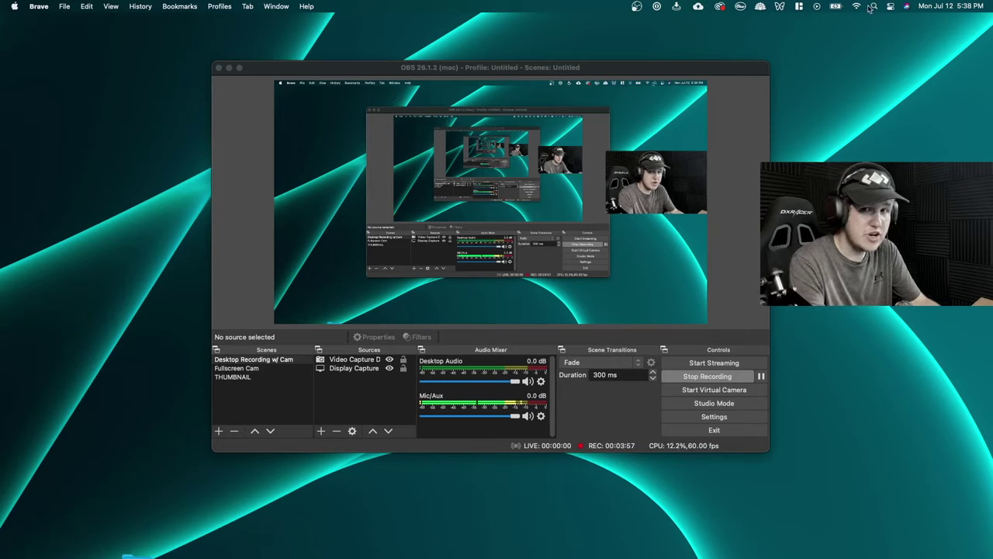
Step: Launch Audio MIDI Setup through a Spotlight search for 'audi'
{"action": "left_click", "coordinate": [872, 6]}
{"action": "type", "text": "au"}
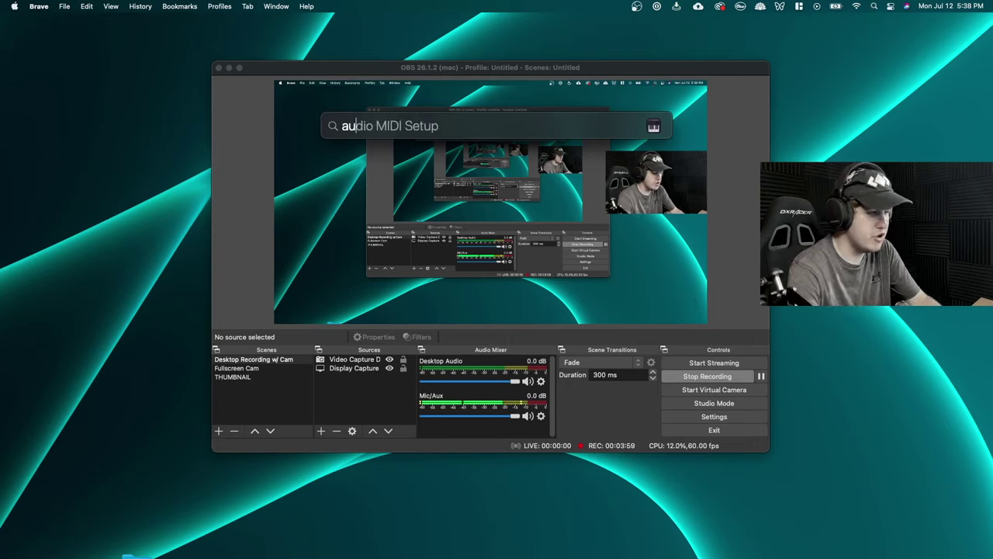
{"action": "type", "text": "dio"}
{"action": "key", "text": "Return"}
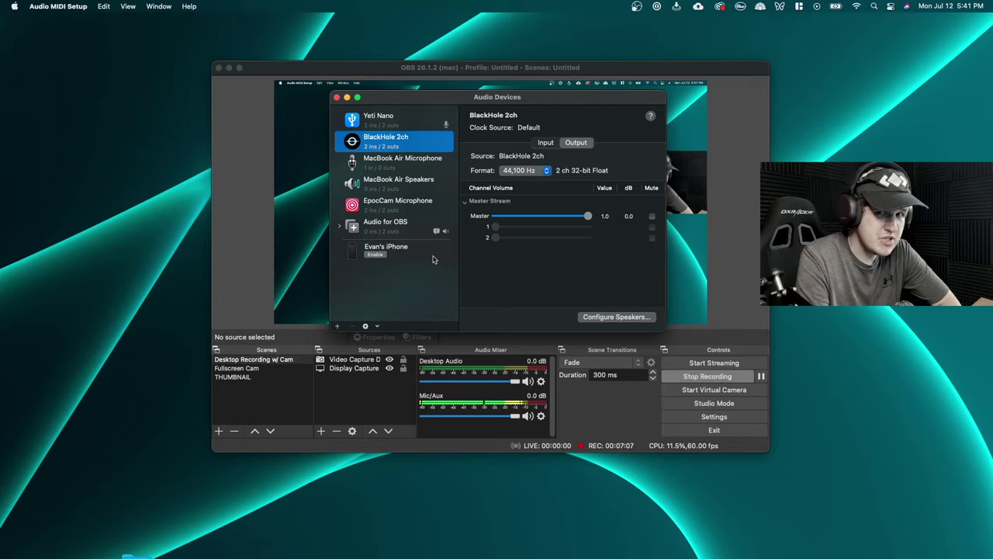
Step: Inspect the Audio for OBS device, BlackHole 2ch master plus Yeti Nano, and open the + menu
{"action": "left_click", "coordinate": [393, 224]}
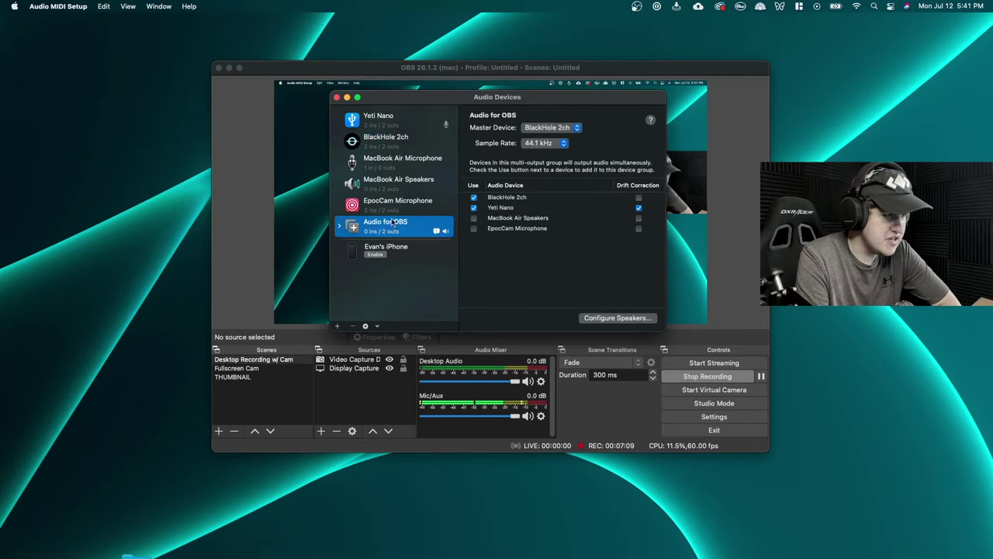
{"action": "left_click", "coordinate": [338, 327]}
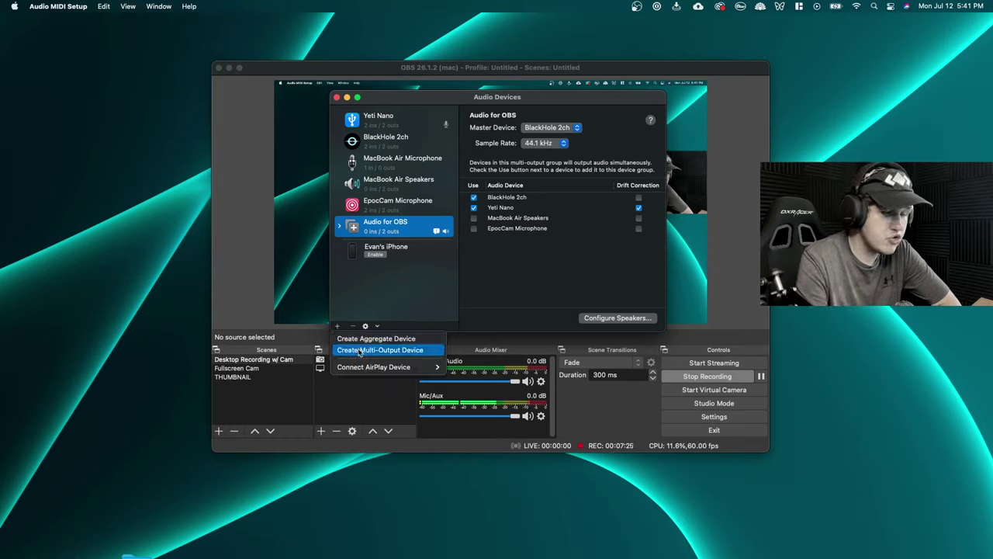
Step: Create a new multi-output device and give it a provisional 'Audio for obs' name
{"action": "left_click", "coordinate": [360, 351]}
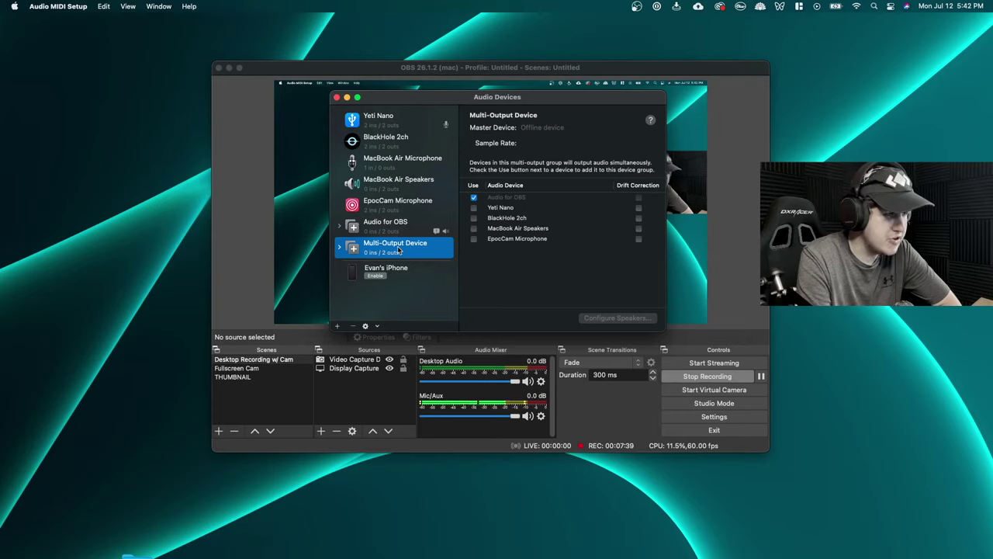
{"action": "double_click", "coordinate": [398, 250]}
{"action": "right_click", "coordinate": [398, 250]}
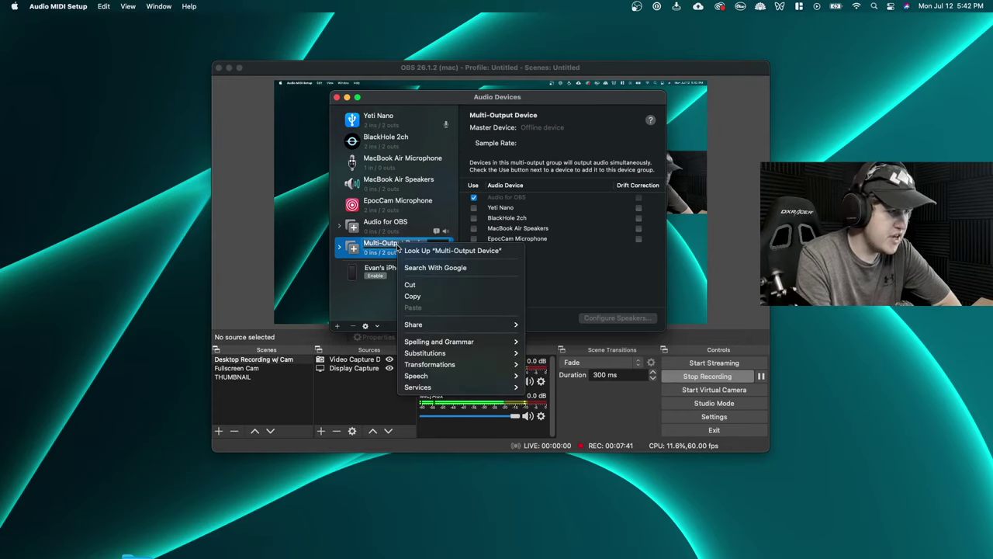
{"action": "left_click", "coordinate": [440, 244]}
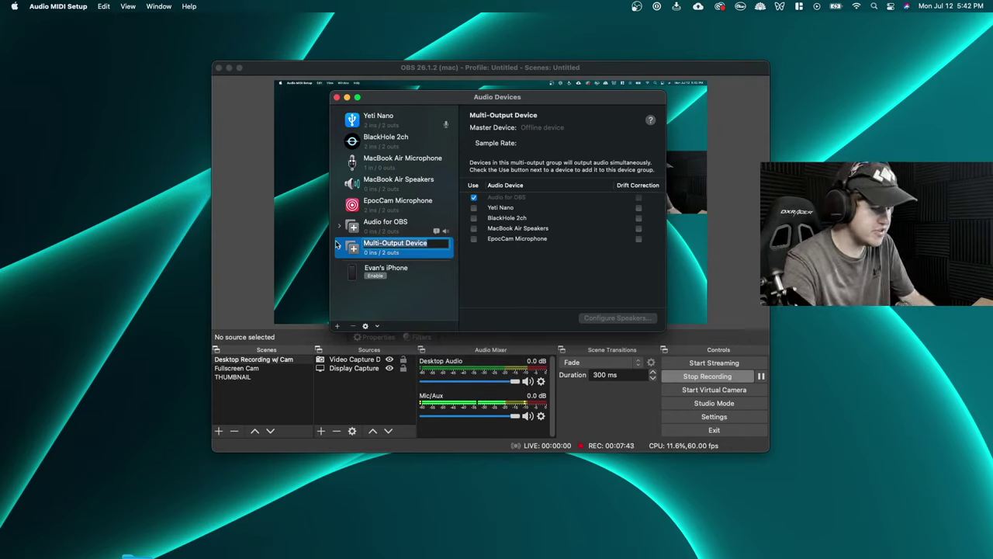
{"action": "type", "text": "Audio for"}
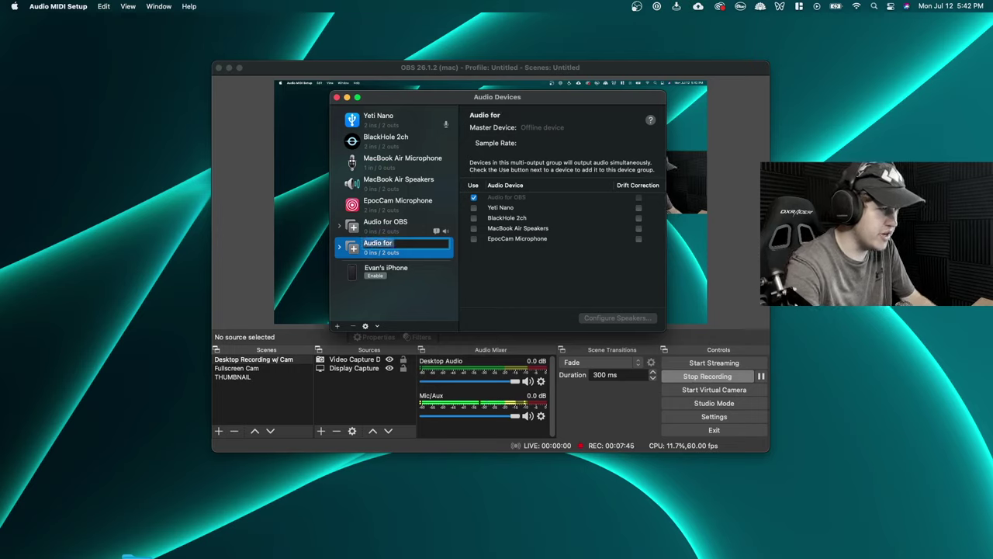
{"action": "type", "text": " obs"}
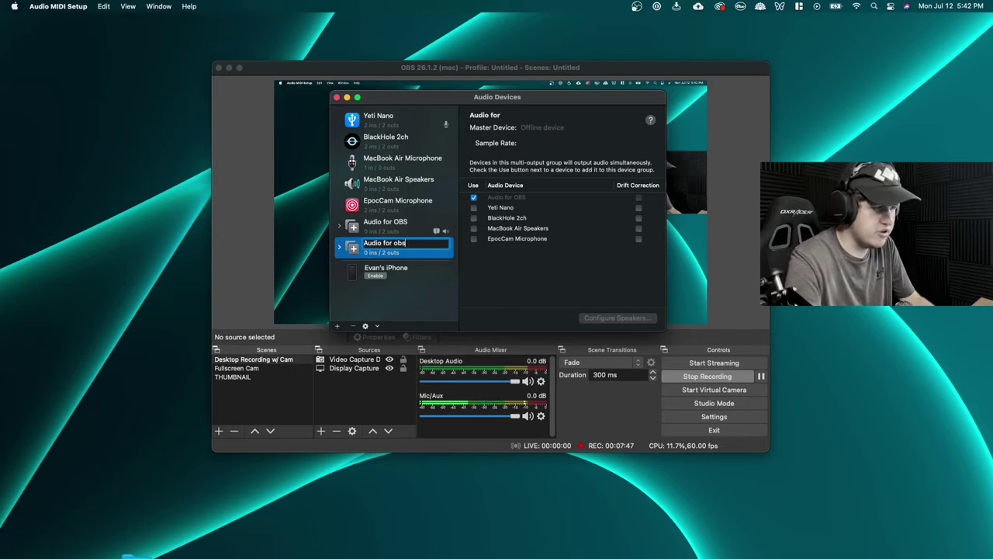
{"action": "key", "text": "BackSpace"}
{"action": "key", "text": "BackSpace"}
{"action": "key", "text": "BackSpace"}
{"action": "key", "text": "BackSpace"}
{"action": "key", "text": "Return"}
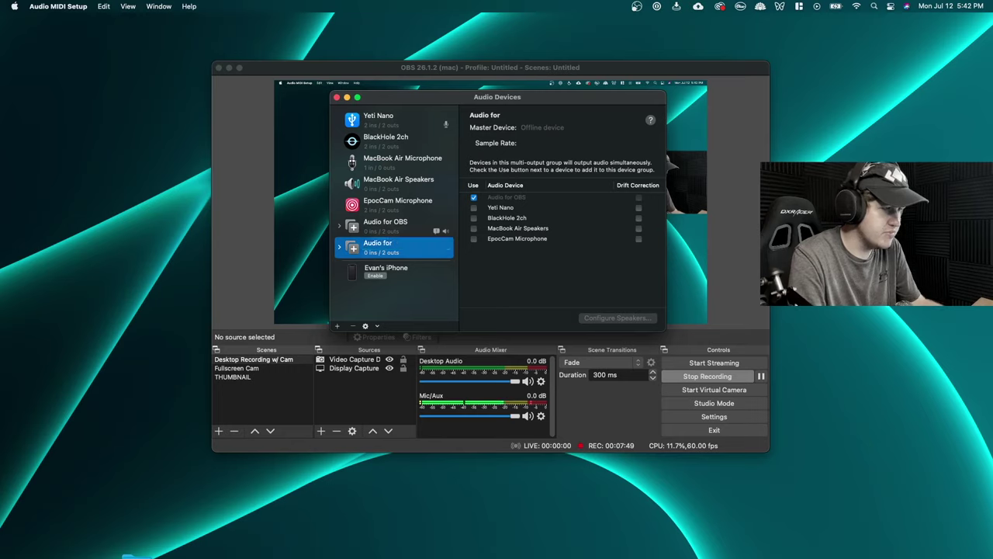
Step: Rename the new multi-output device to 'OBS AUDIO FOR TUTORIAL'
{"action": "right_click", "coordinate": [365, 253]}
{"action": "left_click", "coordinate": [315, 237]}
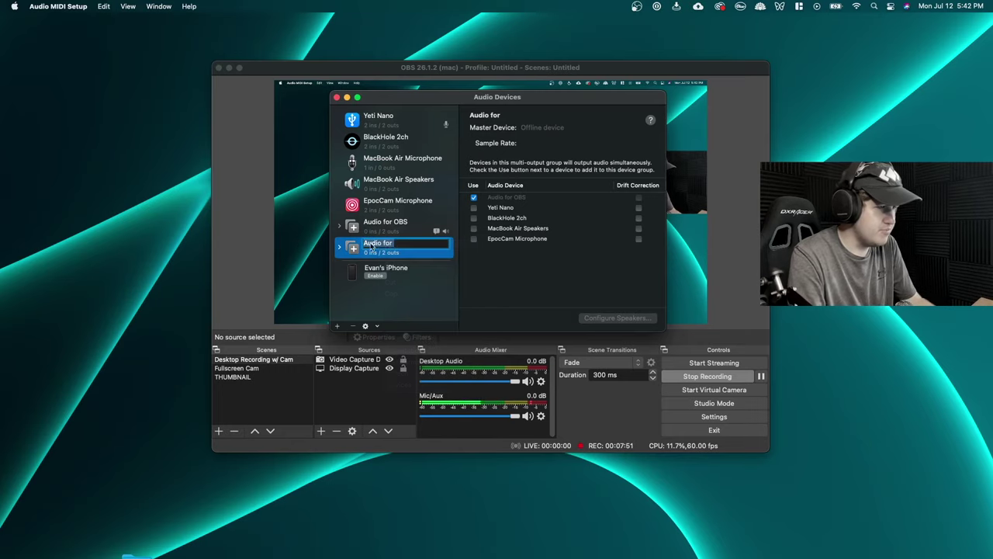
{"action": "type", "text": "OBS "}
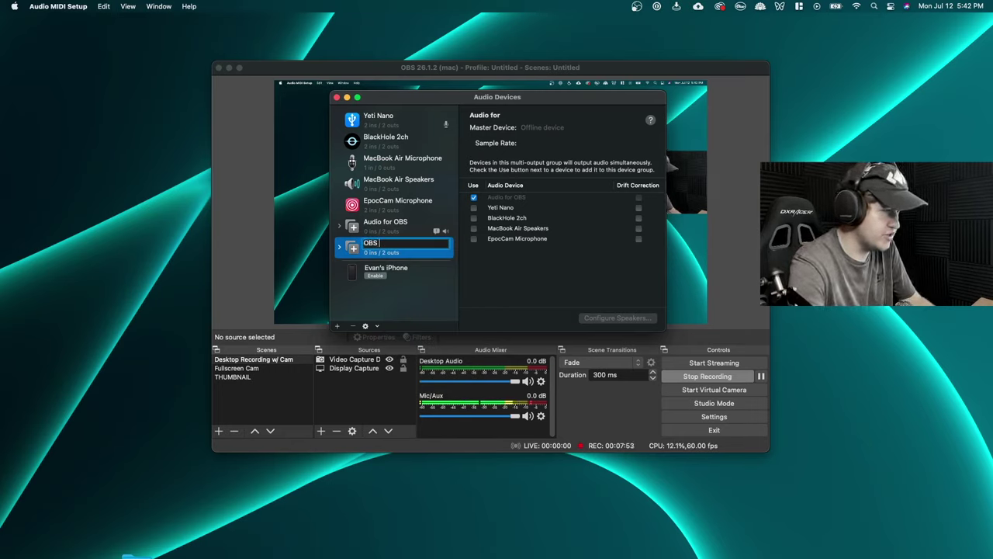
{"action": "type", "text": "AUDIO FOR TUTORIAL"}
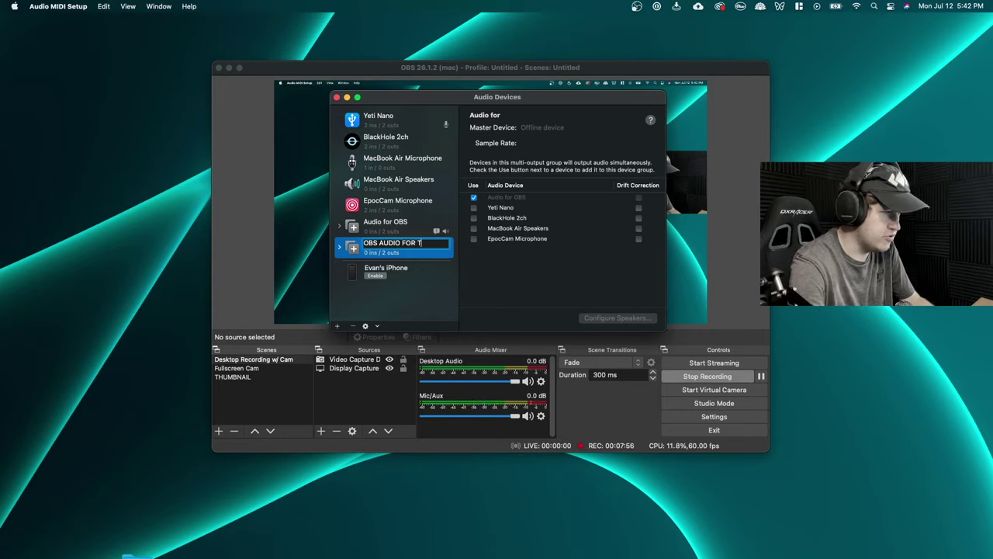
{"action": "key", "text": "Return"}
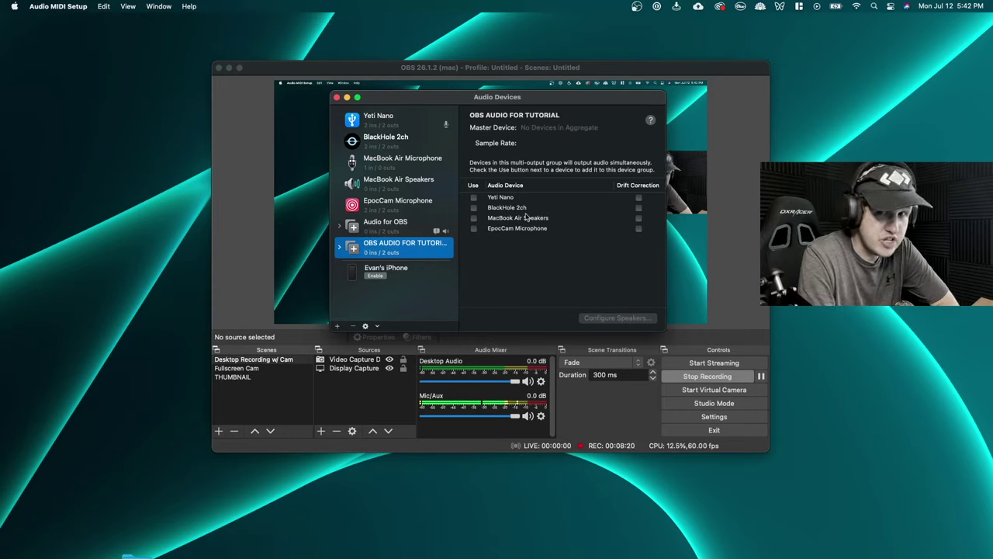
Step: Tick Use for BlackHole 2ch and Yeti Nano, keeping BlackHole 2ch as master device
{"action": "left_click", "coordinate": [474, 208]}
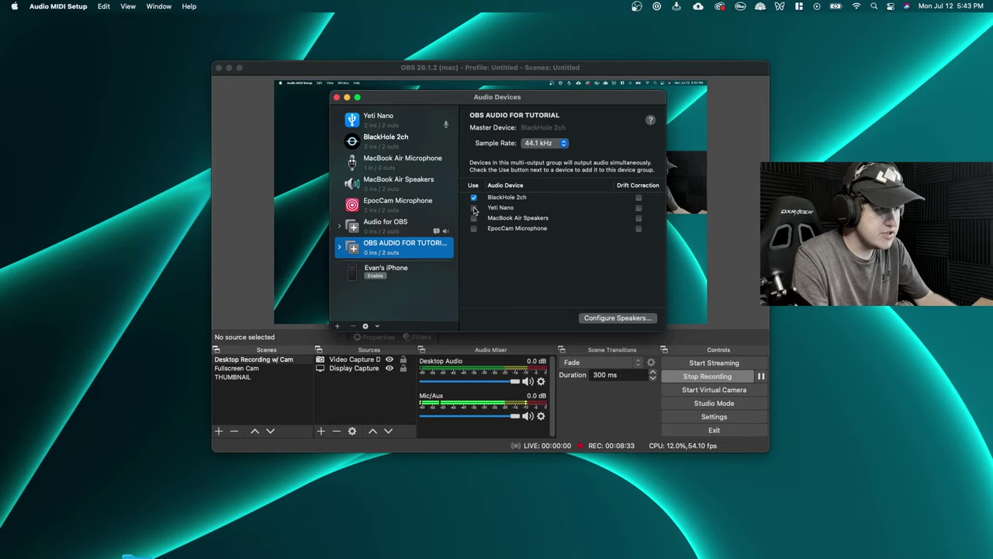
{"action": "left_click", "coordinate": [473, 208]}
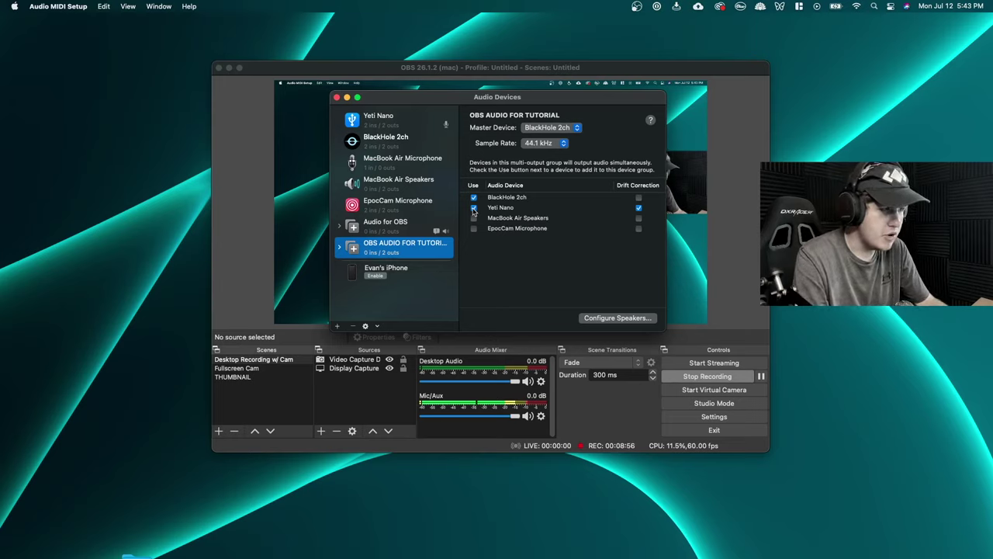
Step: Confirm BlackHole 2ch as the Desktop Audio device in Settings > Audio and the source's properties
{"action": "left_click", "coordinate": [577, 417]}
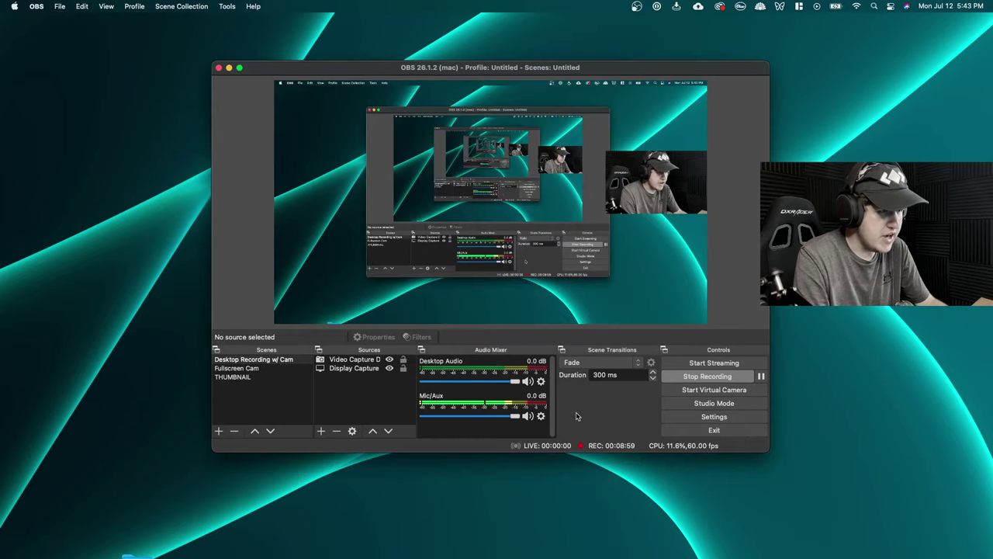
{"action": "left_click", "coordinate": [701, 420]}
{"action": "left_click", "coordinate": [280, 153]}
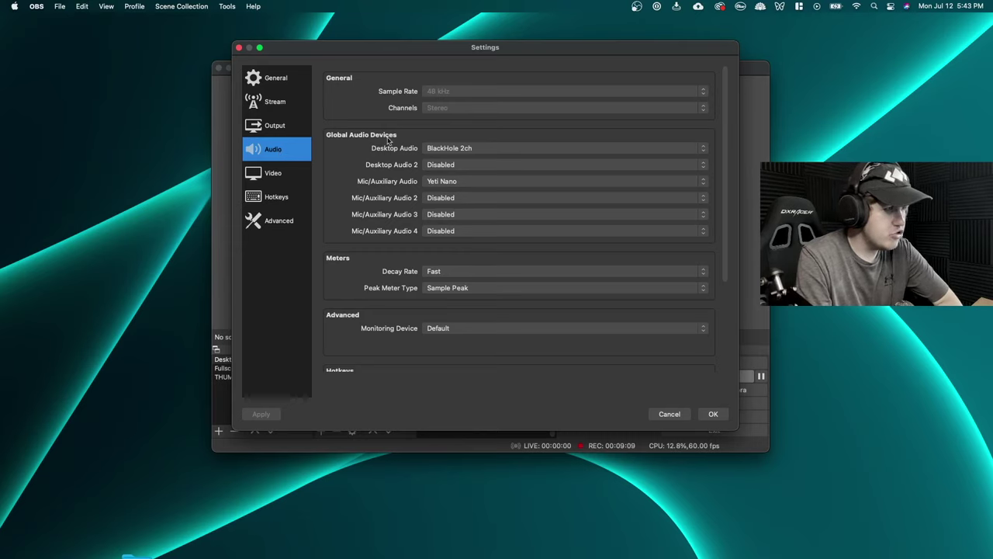
{"action": "left_click", "coordinate": [444, 149]}
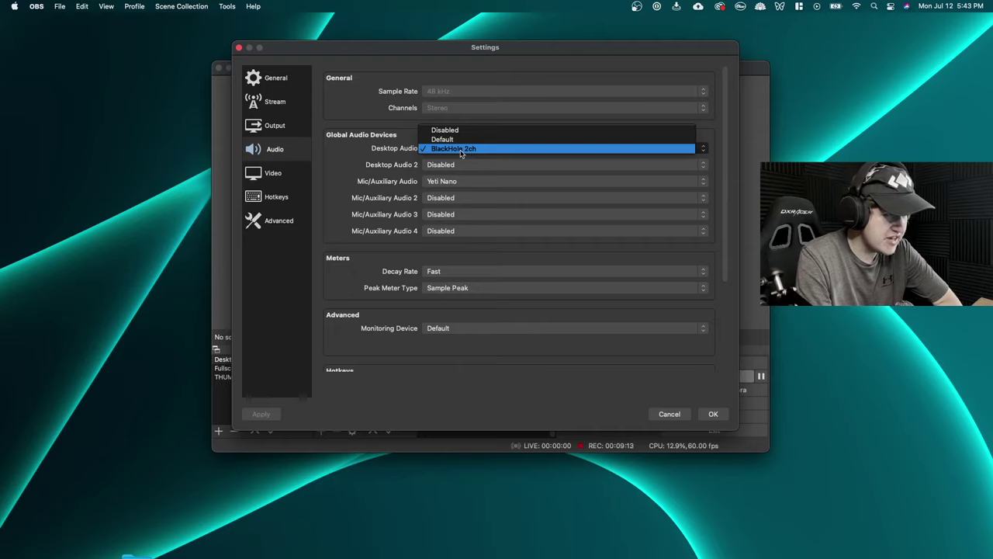
{"action": "left_click", "coordinate": [382, 154]}
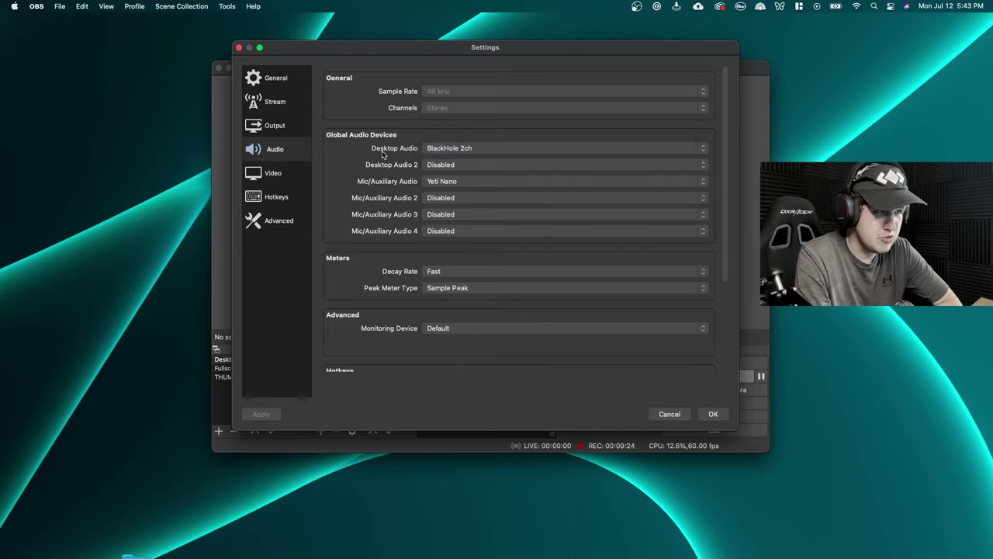
{"action": "left_click", "coordinate": [468, 149]}
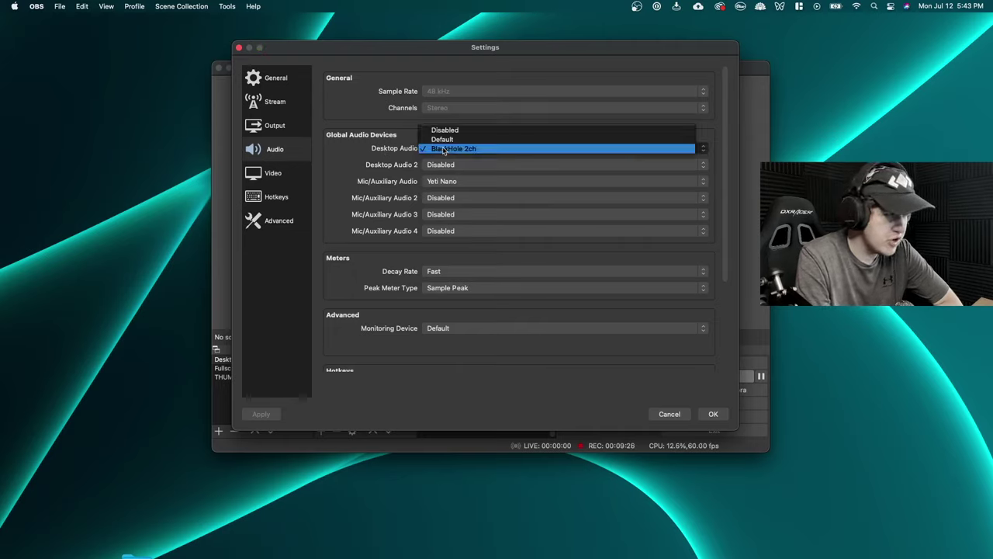
{"action": "left_click", "coordinate": [468, 149]}
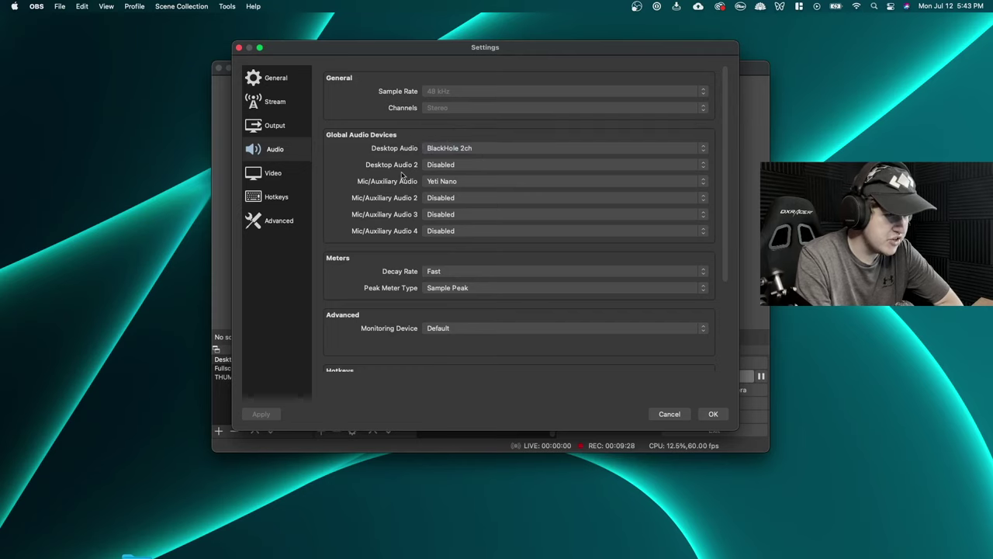
{"action": "left_click", "coordinate": [714, 414]}
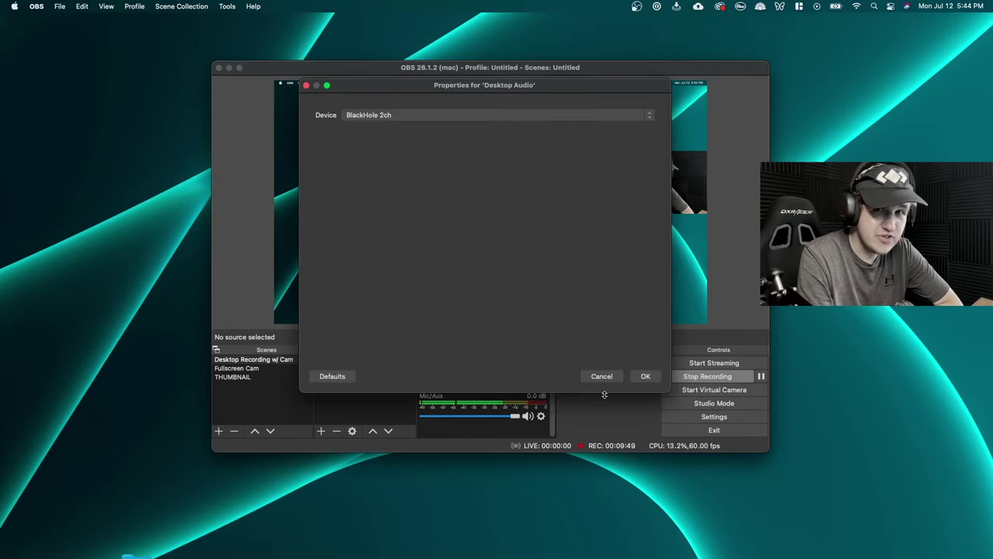
{"action": "left_click", "coordinate": [463, 118]}
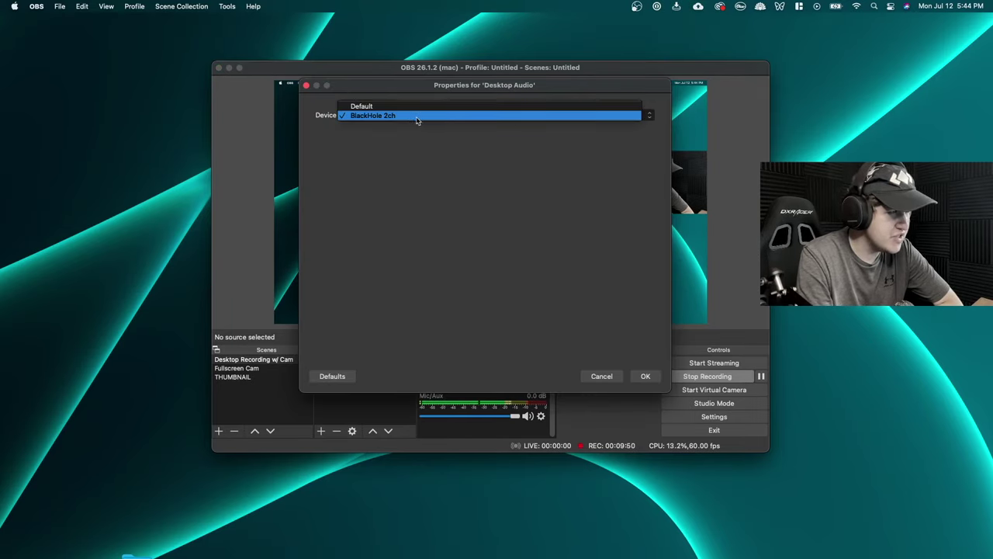
{"action": "left_click", "coordinate": [645, 376]}
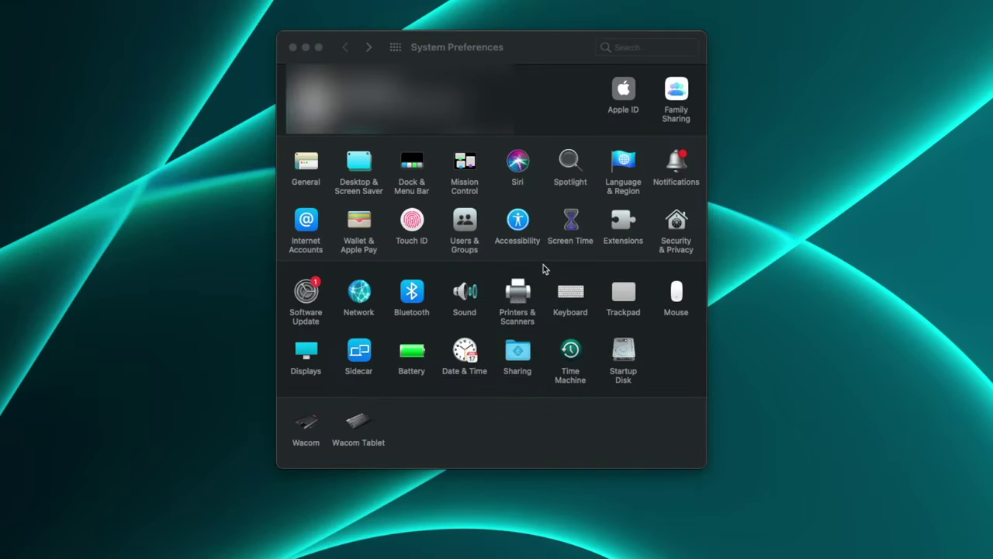
Step: Choose Audio for OBS as the Mac's output in Sound preferences
{"action": "left_click", "coordinate": [471, 297]}
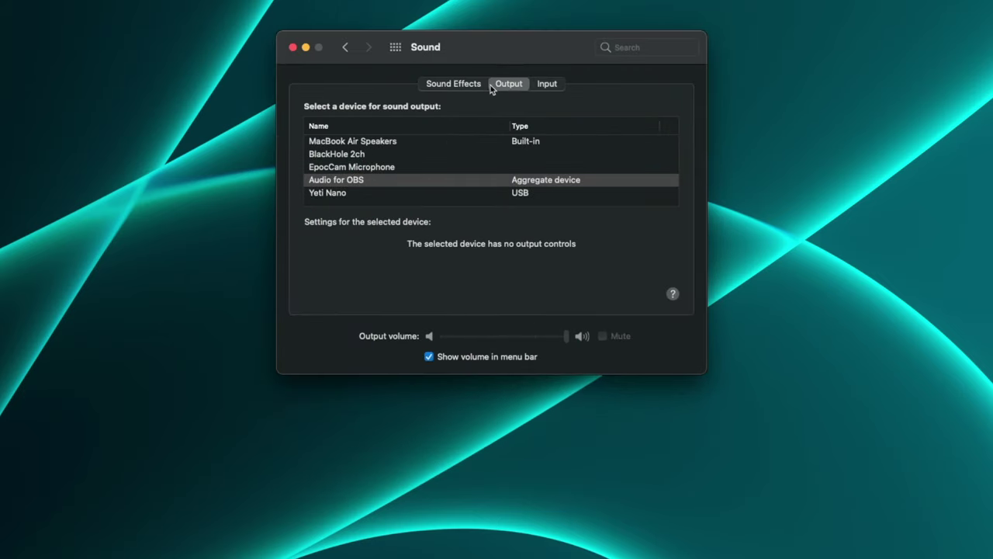
{"action": "left_click", "coordinate": [376, 184]}
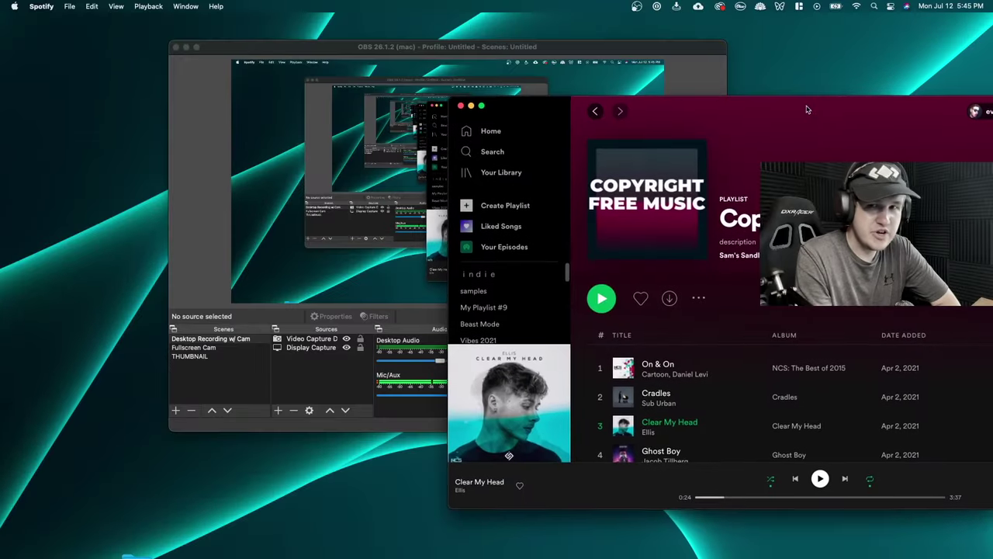
Step: Play Clear My Head in Spotify, then turn down OBS's Desktop Audio fader
{"action": "left_click_drag", "start_coordinate": [806, 110], "coordinate": [807, 109]}
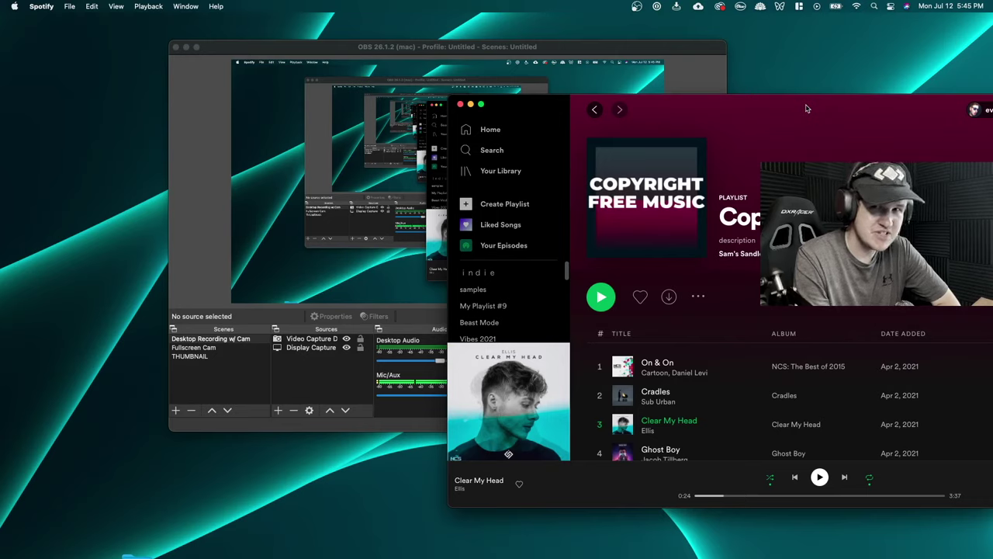
{"action": "left_click", "coordinate": [820, 477]}
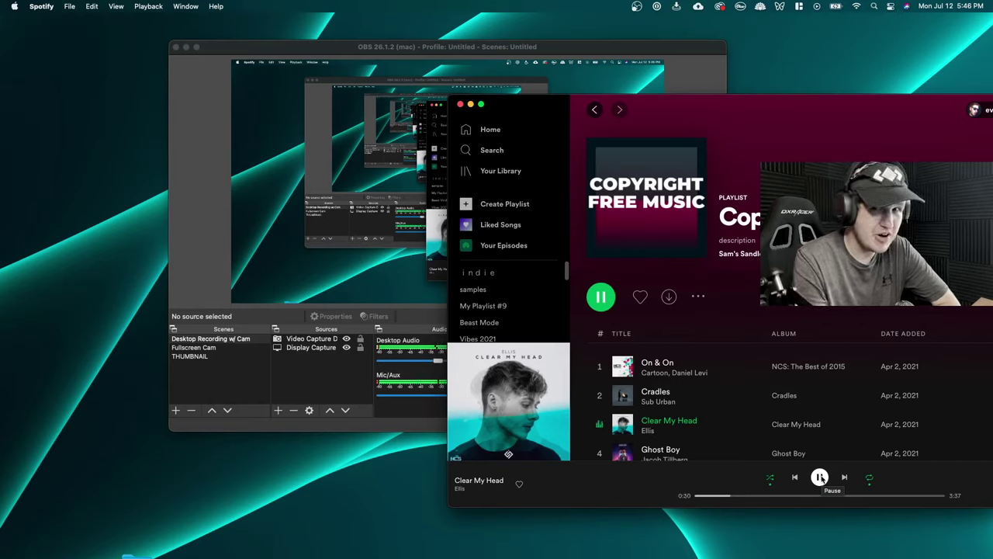
{"action": "left_click", "coordinate": [343, 373]}
{"action": "left_click_drag", "start_coordinate": [439, 363], "coordinate": [389, 364]}
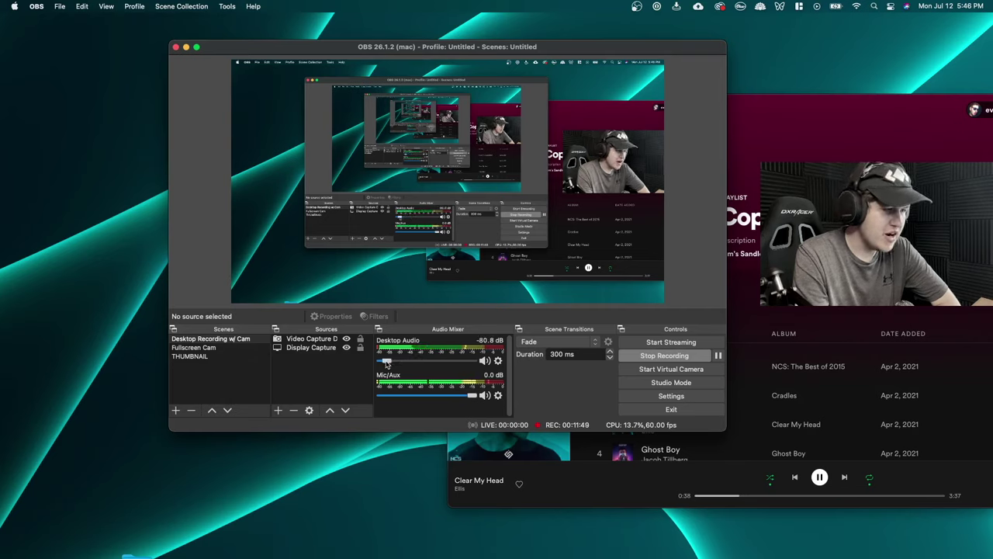